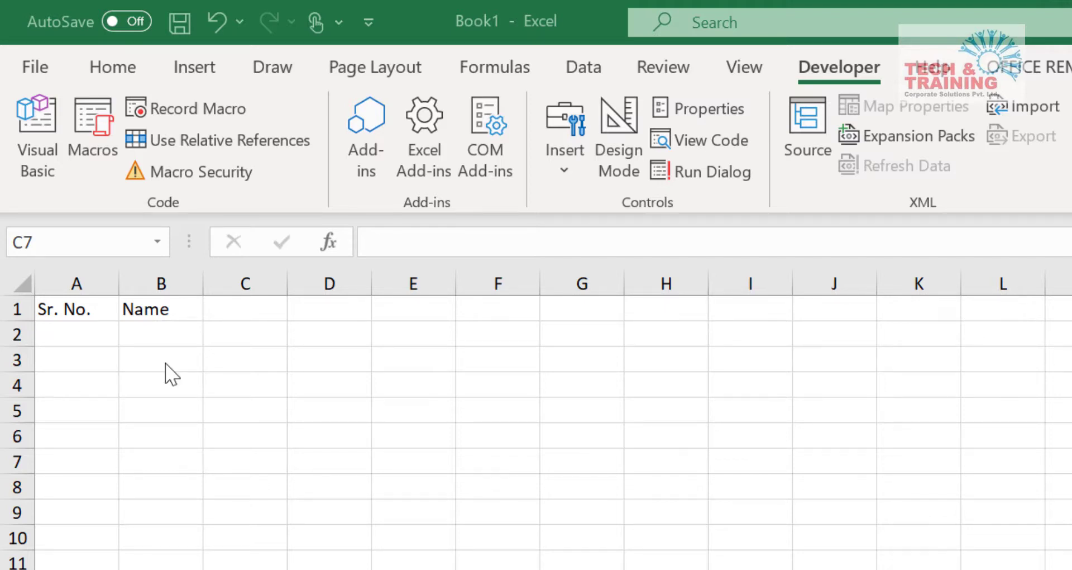
Step: Enter a first name in B2 and serial number 1 beside it in A2
left_click(164, 331)
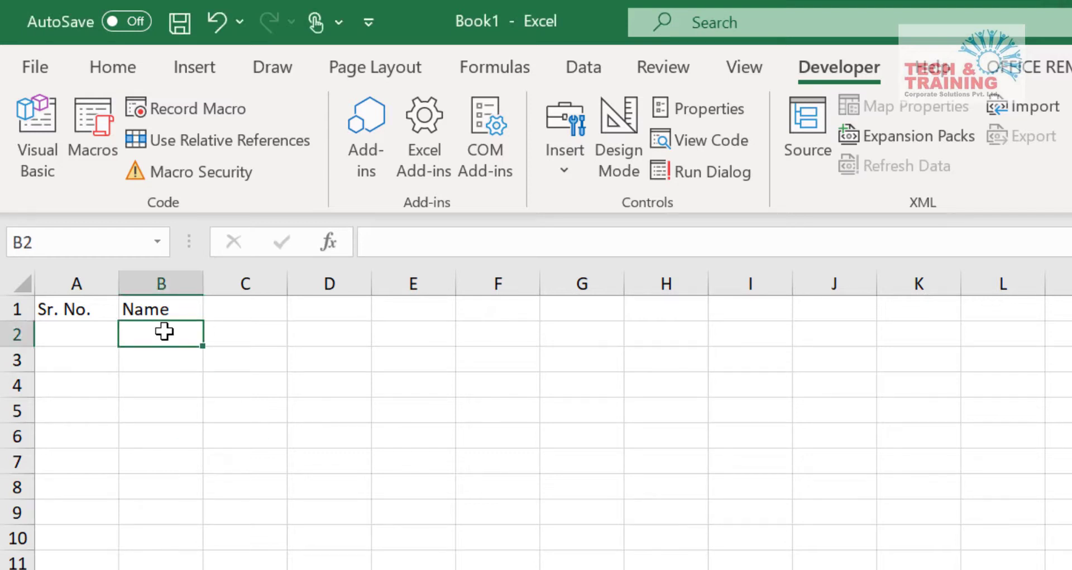
type("Vinod")
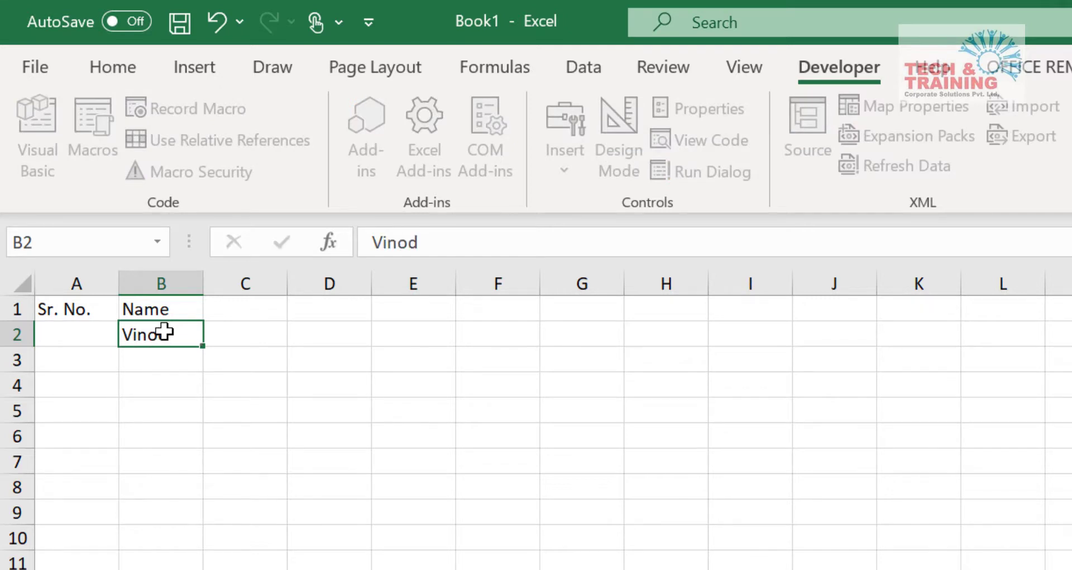
key("Return")
left_click(69, 327)
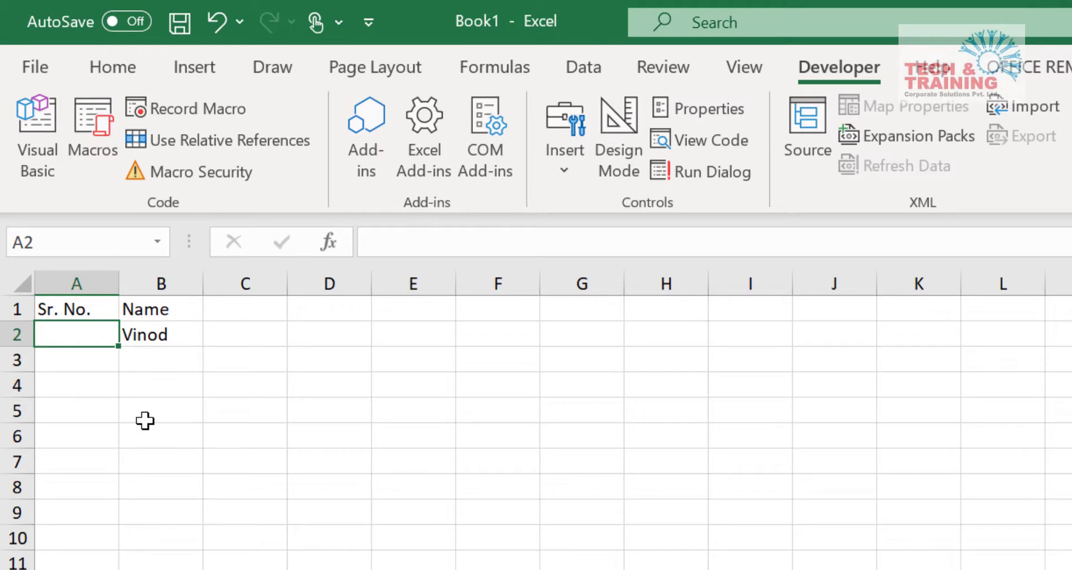
type("1")
key("Return")
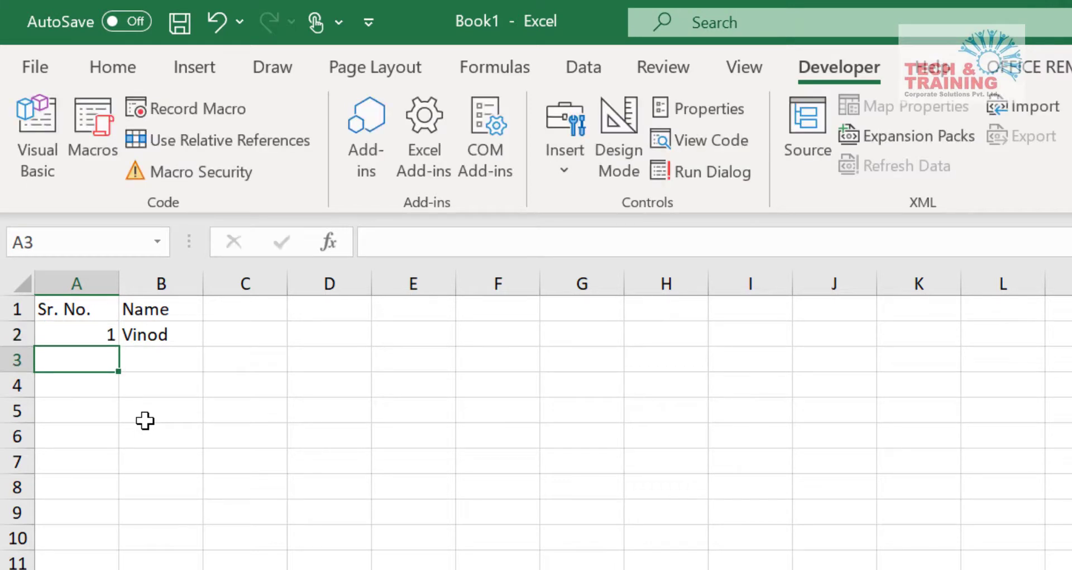
Step: Enter another person's name in B5 and serial number 2 beside it in A5
double_click(166, 407)
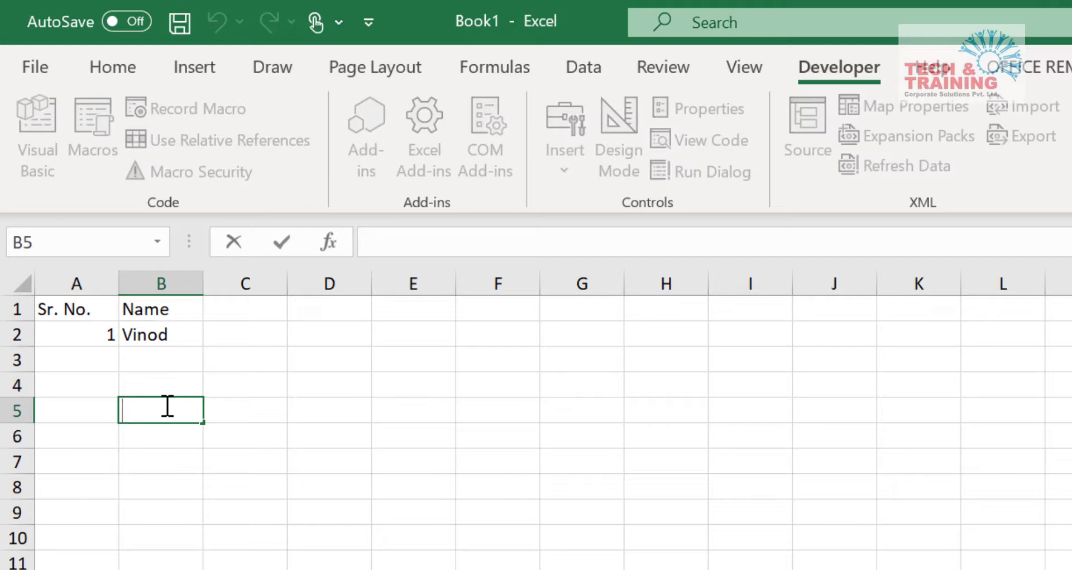
type("Jon")
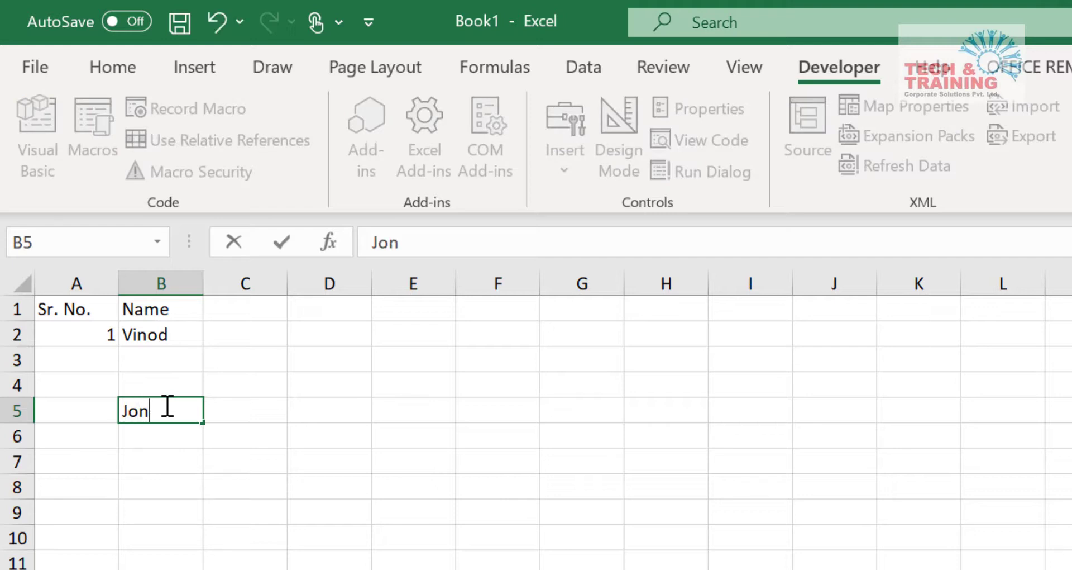
key("BackSpace")
type("hnson")
key("Left")
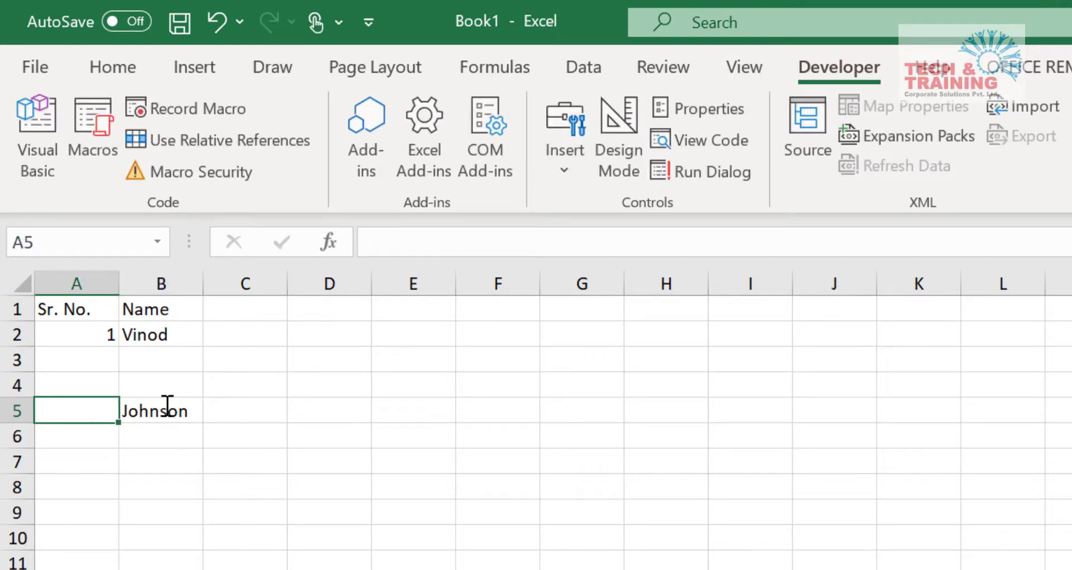
type("2")
key("Return")
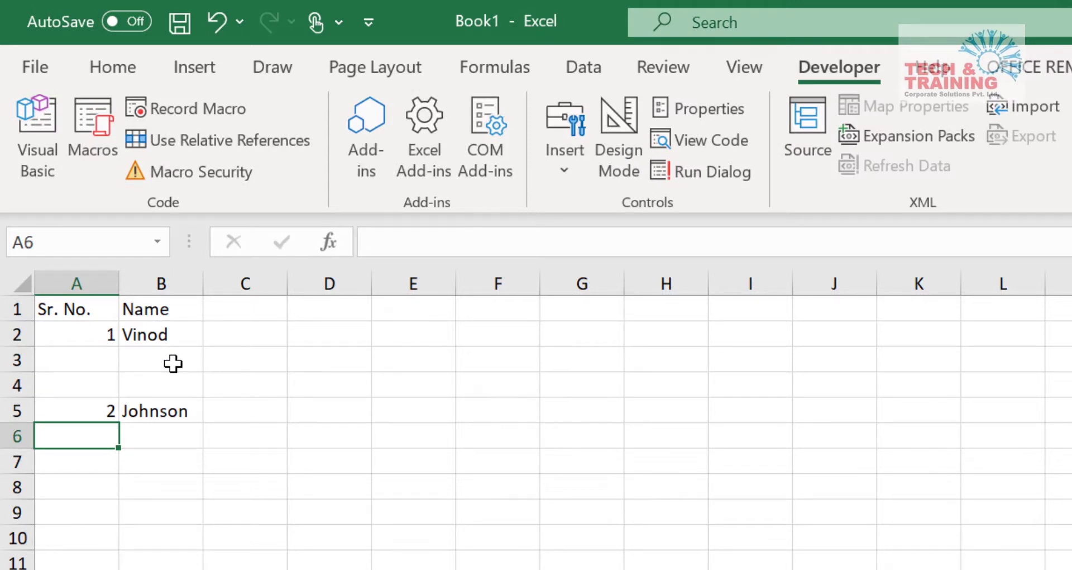
Step: Add a name in B3 with serial number 2 in A3, and renumber the row 5 entry as 3
left_click(173, 364)
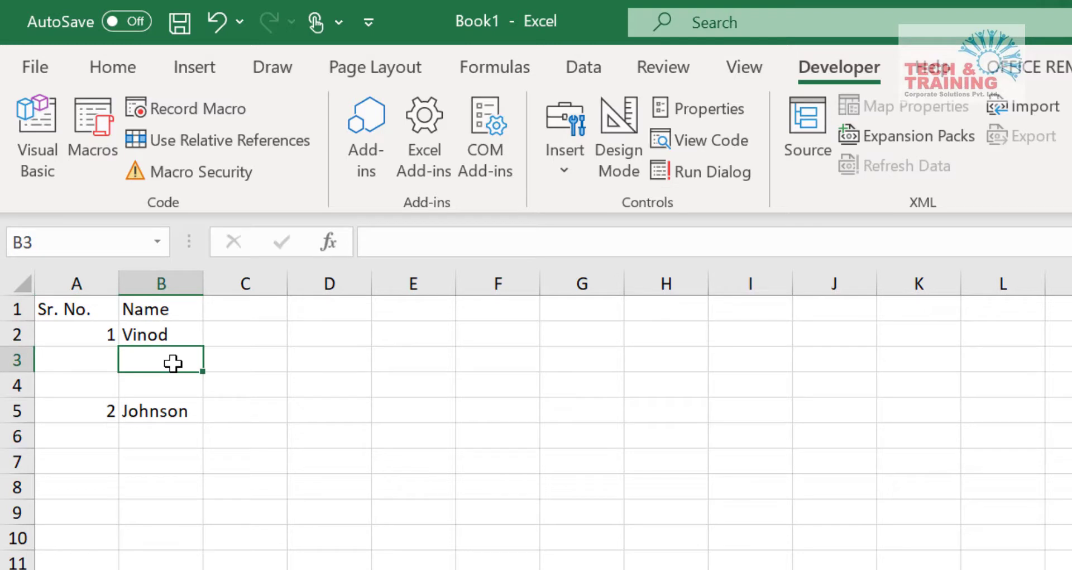
type("Sachin")
key("Return")
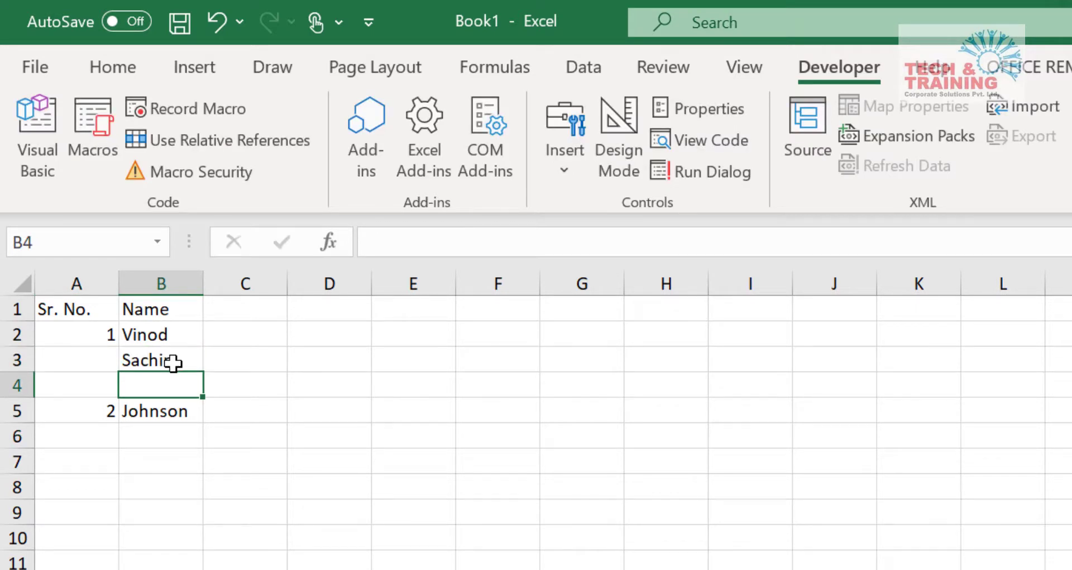
left_click(102, 357)
type("2")
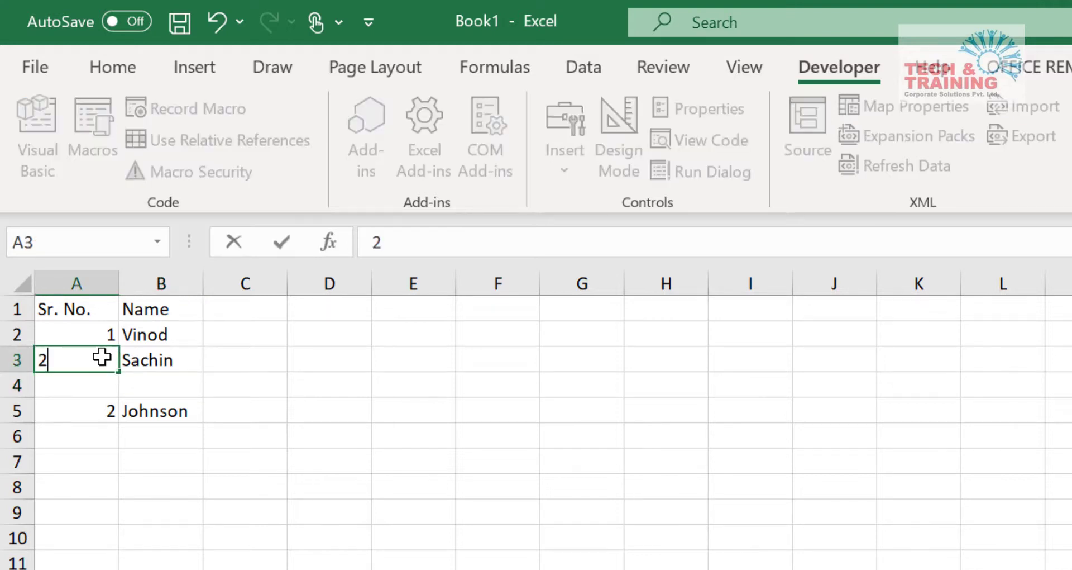
key("Return")
key("Return")
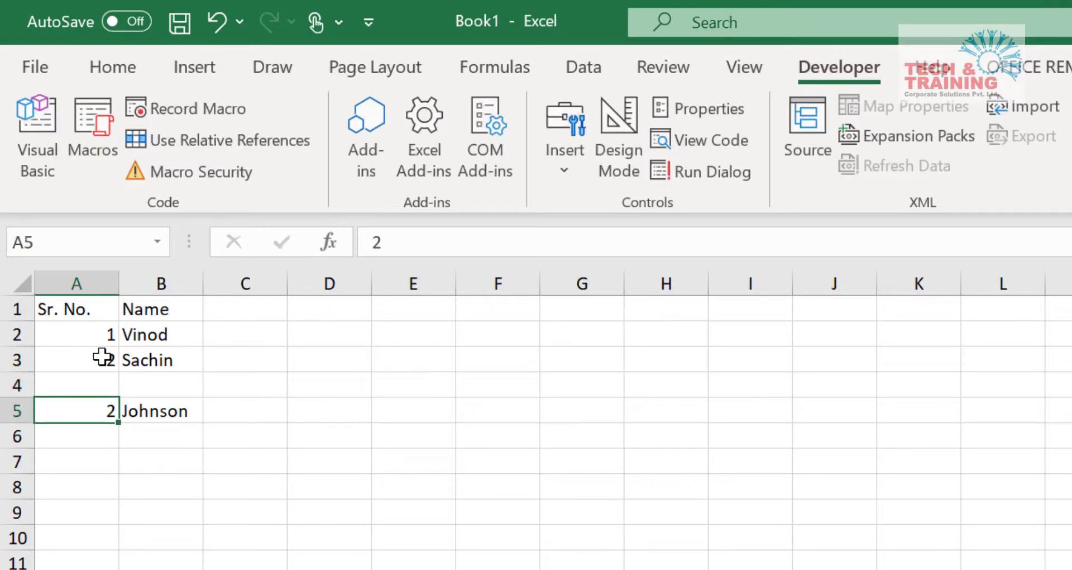
type("3")
key("Return")
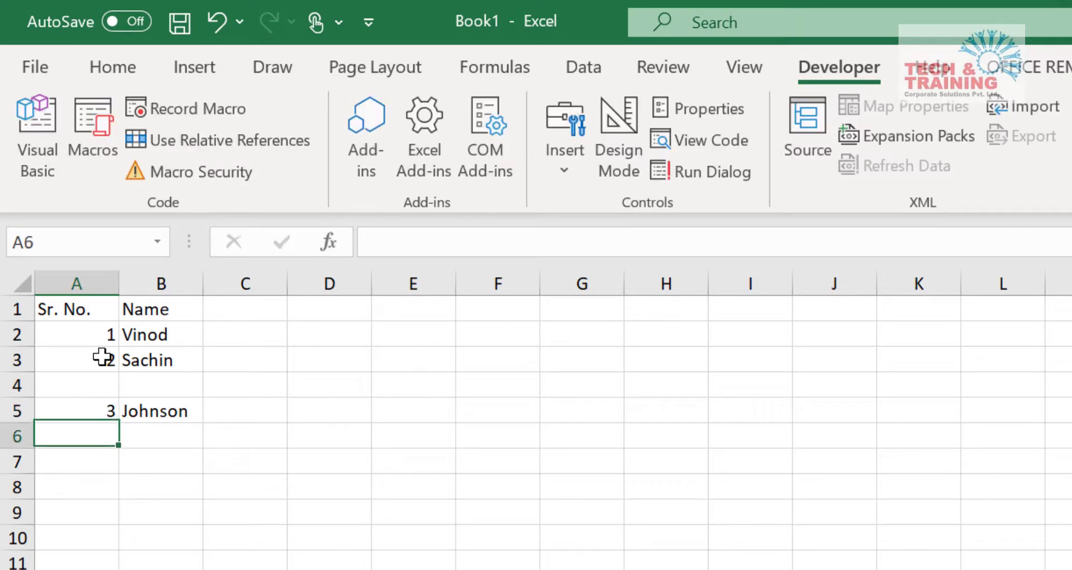
Step: Add a name in B4 with serial number 3 in A4, and renumber the row 5 entry as 4
left_click(154, 380)
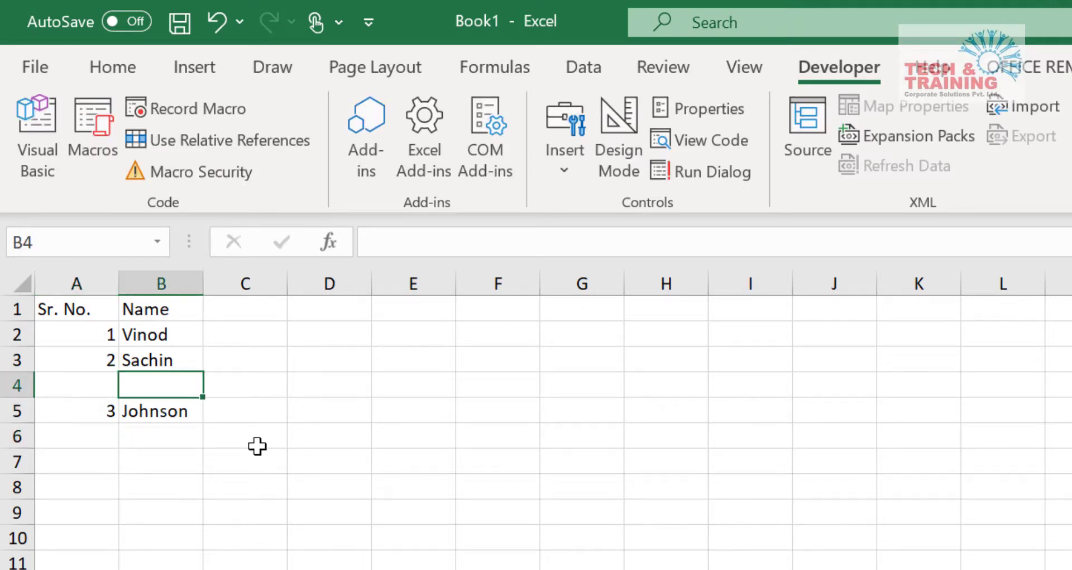
type("Prashant")
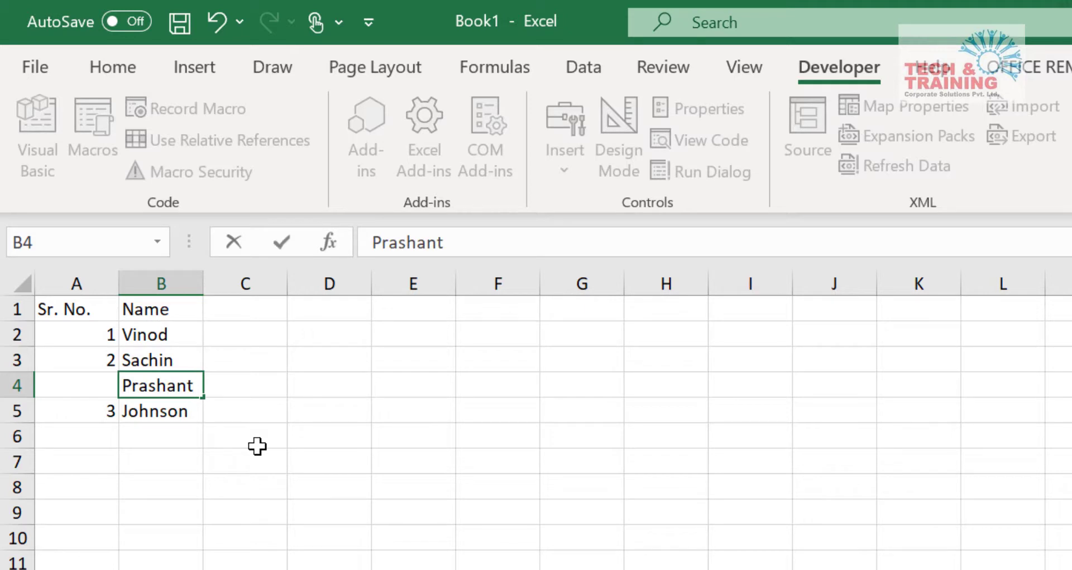
key("Return")
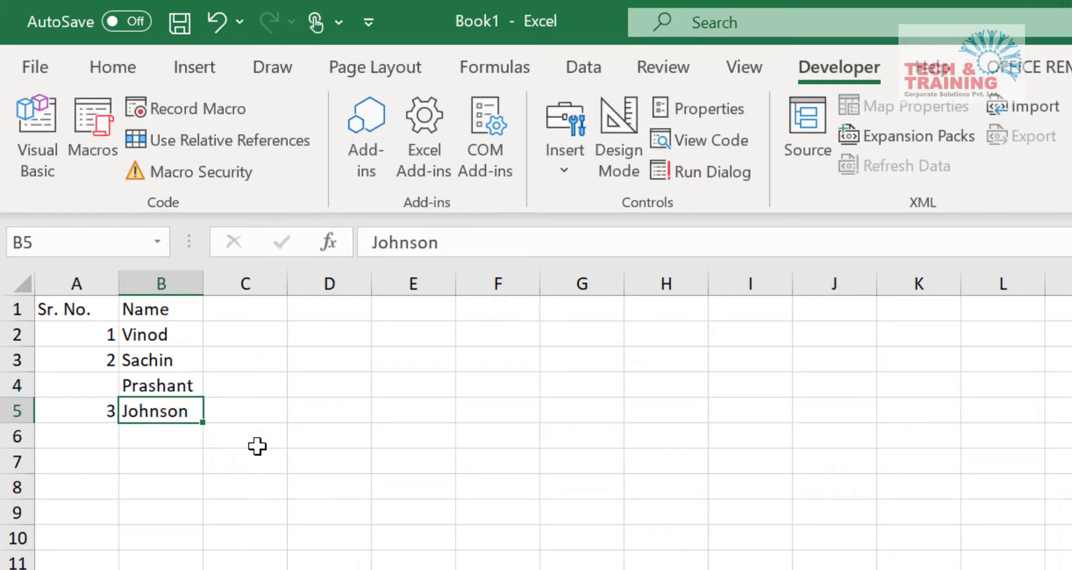
left_click(99, 383)
type("3")
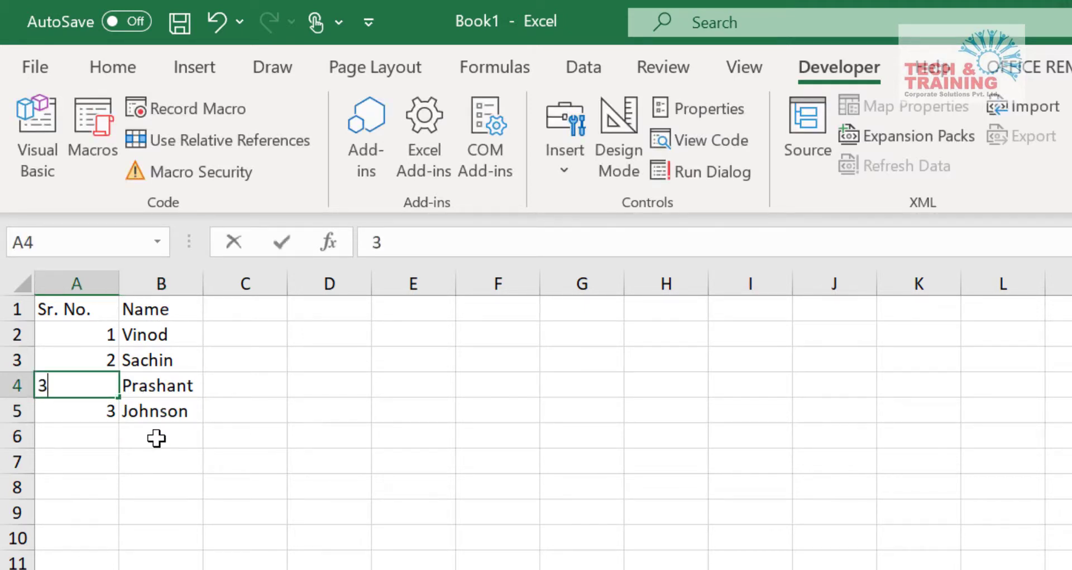
key("Return")
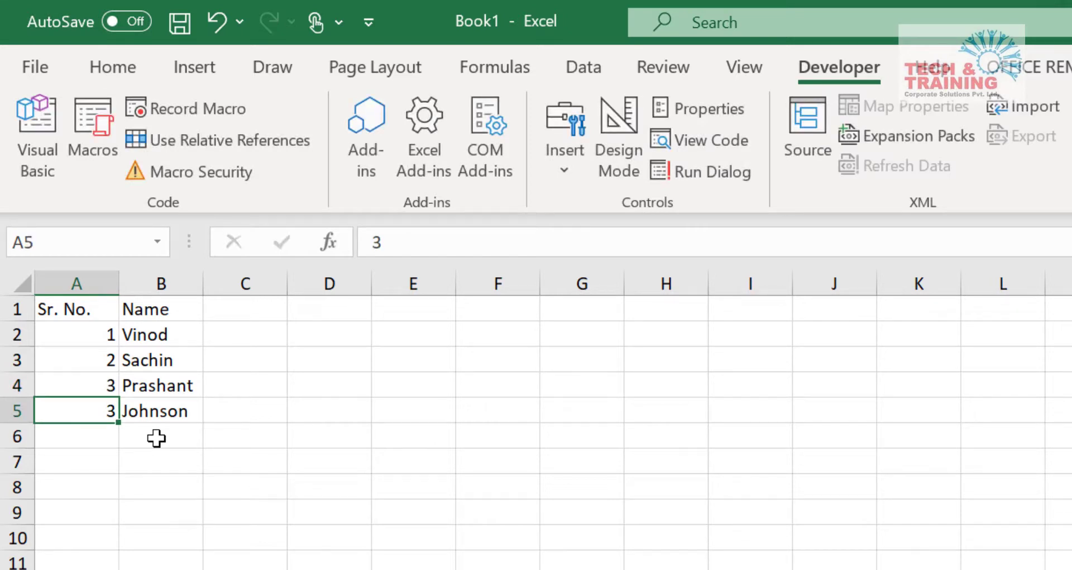
type("4")
key("Return")
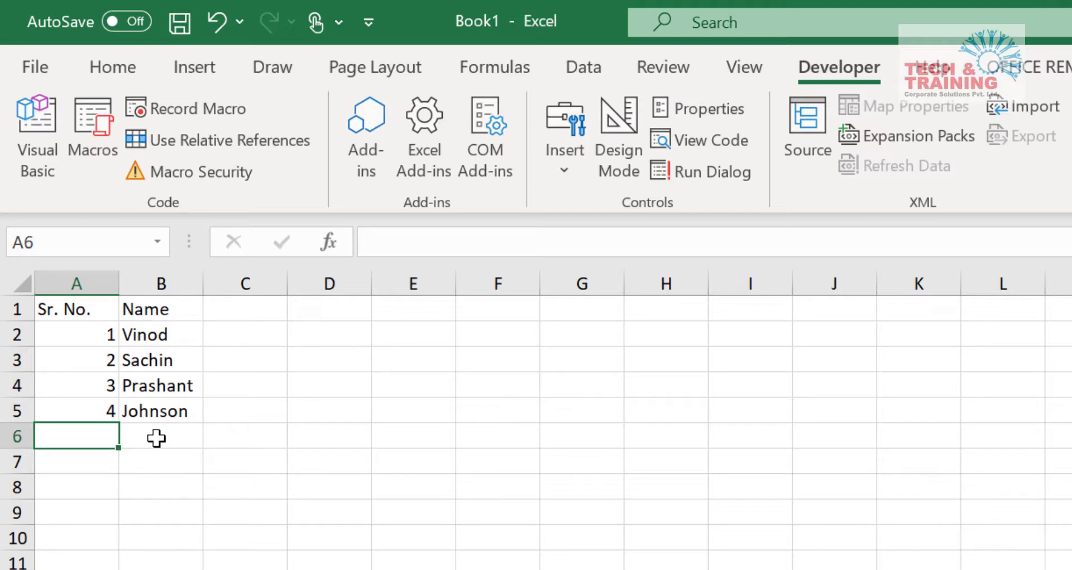
Step: Clear the sample serial numbers and names below the headers in columns A and B
left_click(116, 336)
left_click_drag(159, 386, 196, 419)
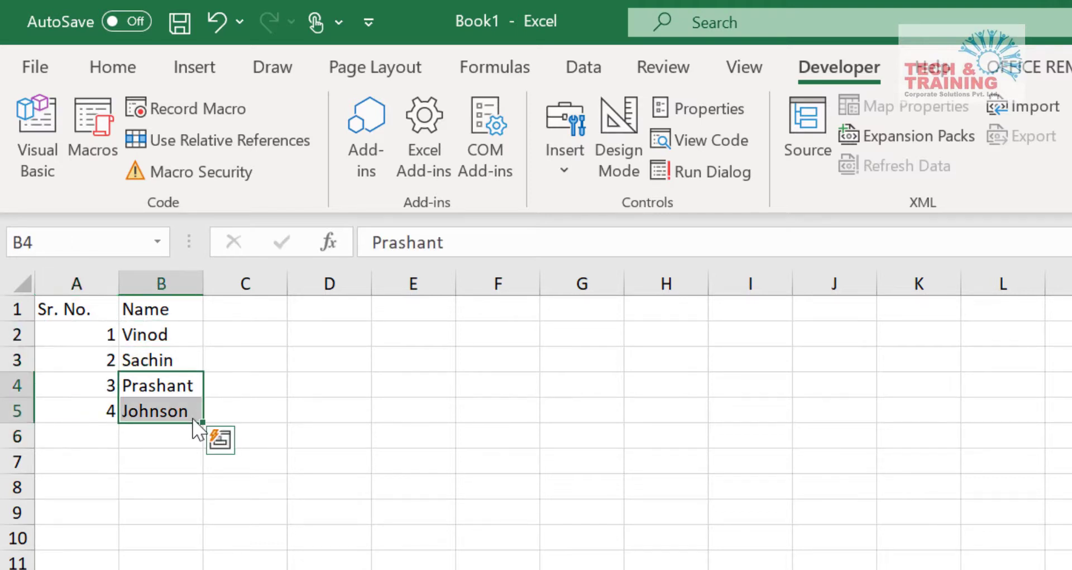
left_click_drag(87, 335, 126, 347)
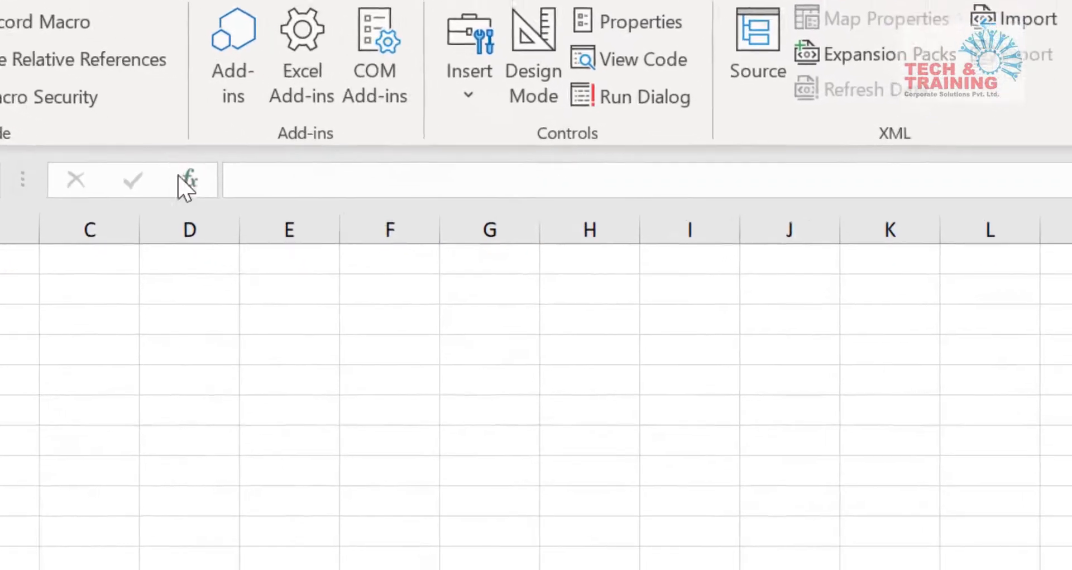
Step: Search the function list for "if" and insert the IF function in cell A2
left_click(173, 174)
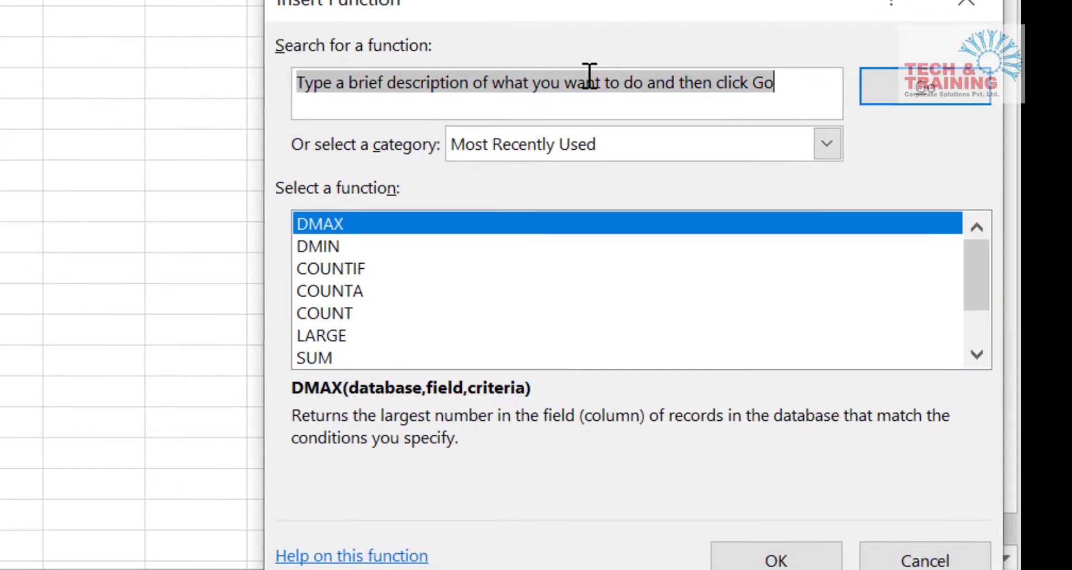
type("if")
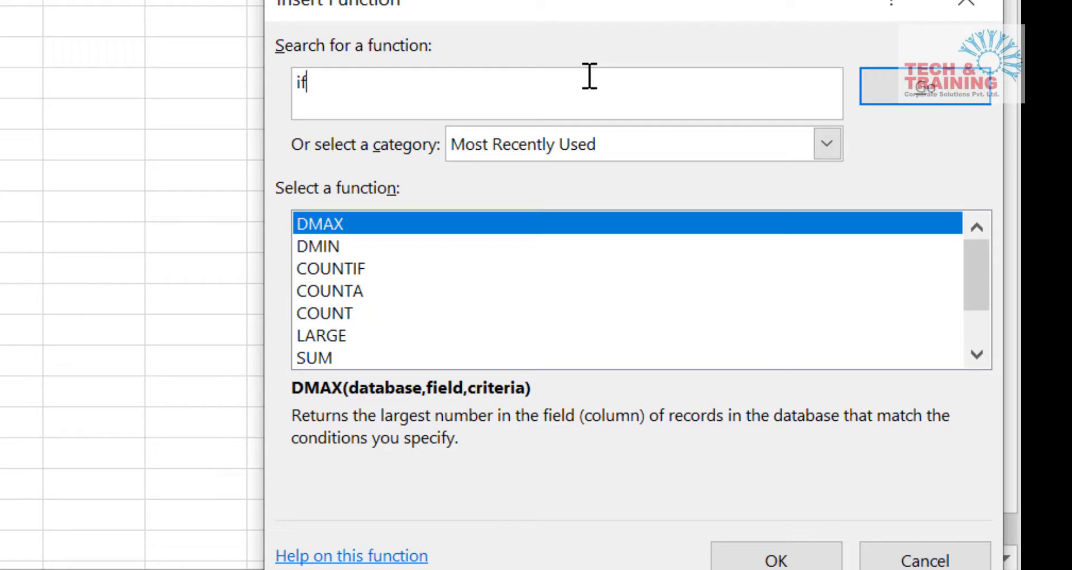
left_click(937, 95)
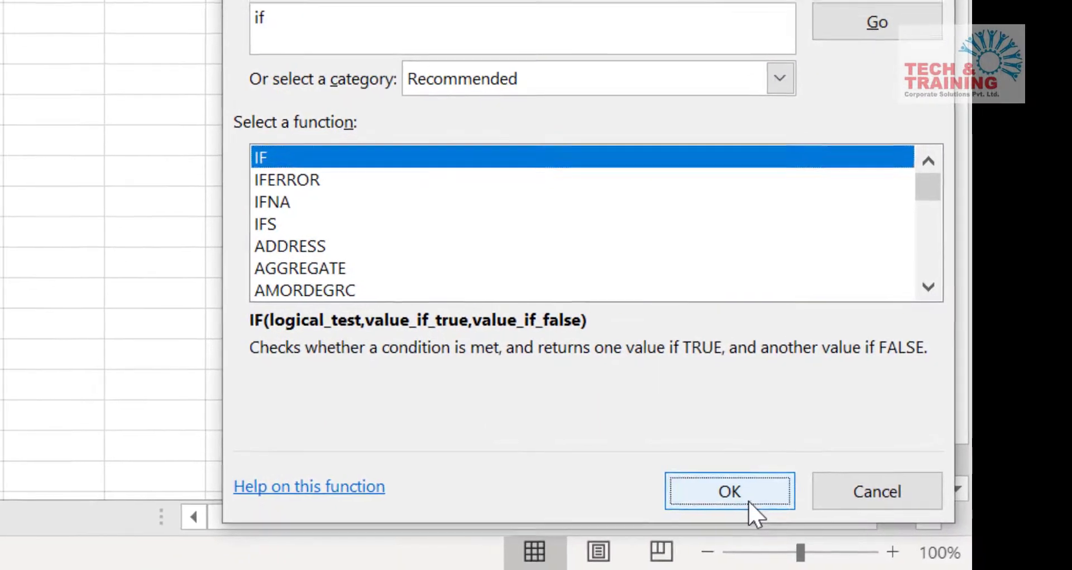
left_click(776, 560)
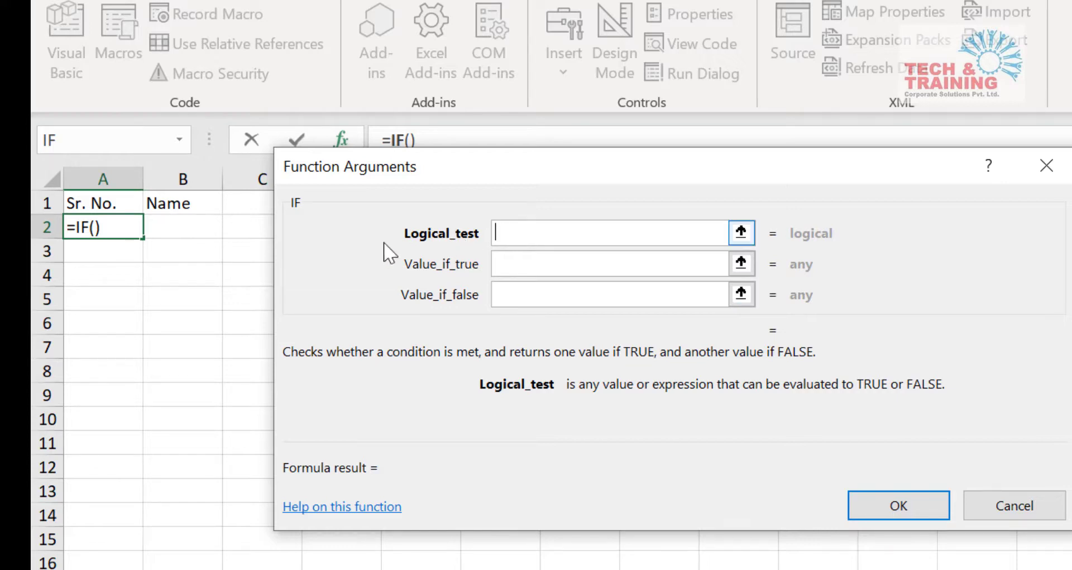
Step: Set the IF function's logical test to B2="" and its value if true to ""
left_click(190, 229)
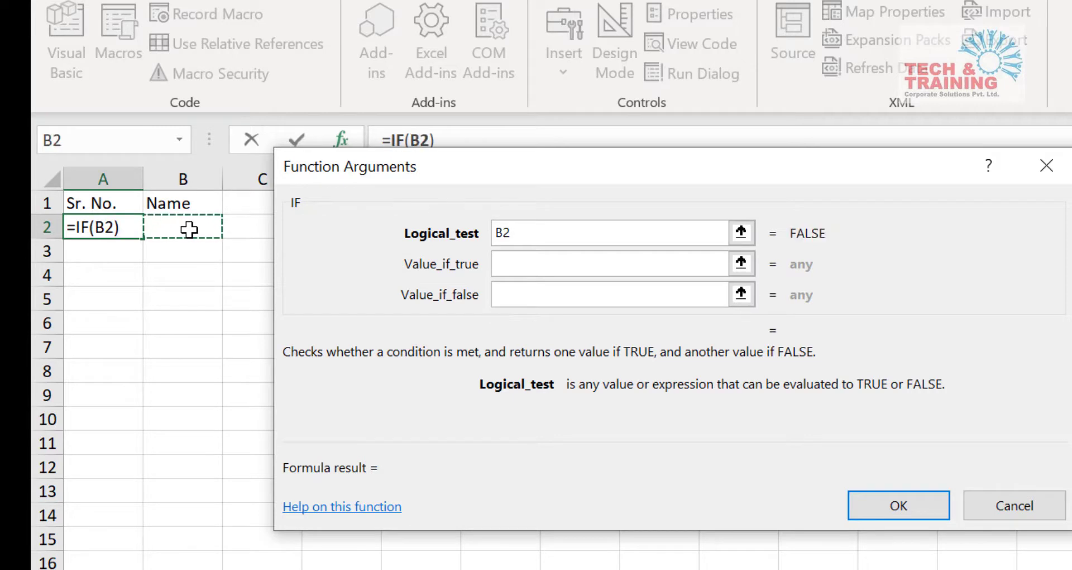
type("=")
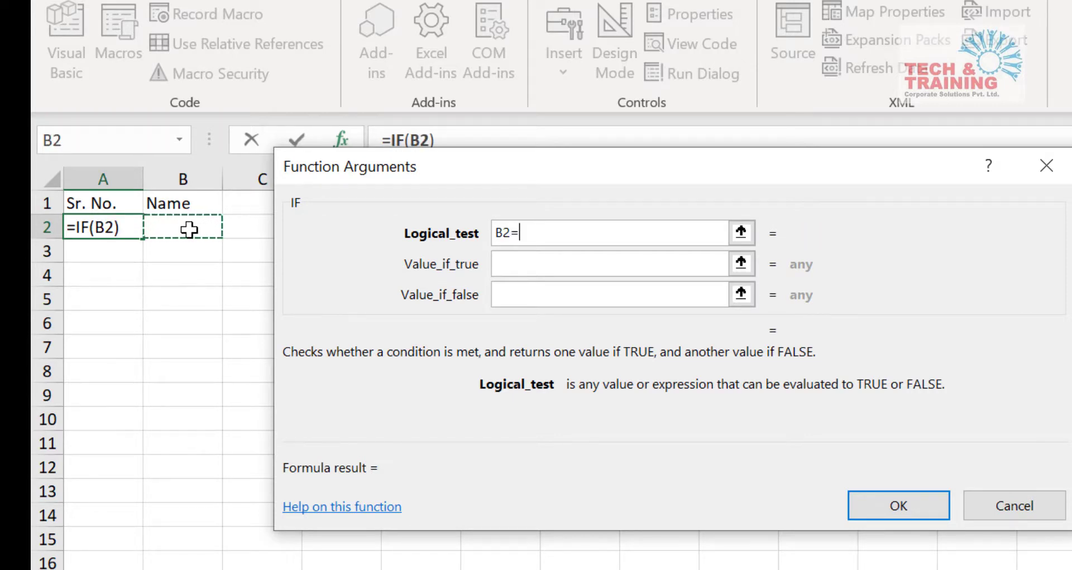
type("\"\"")
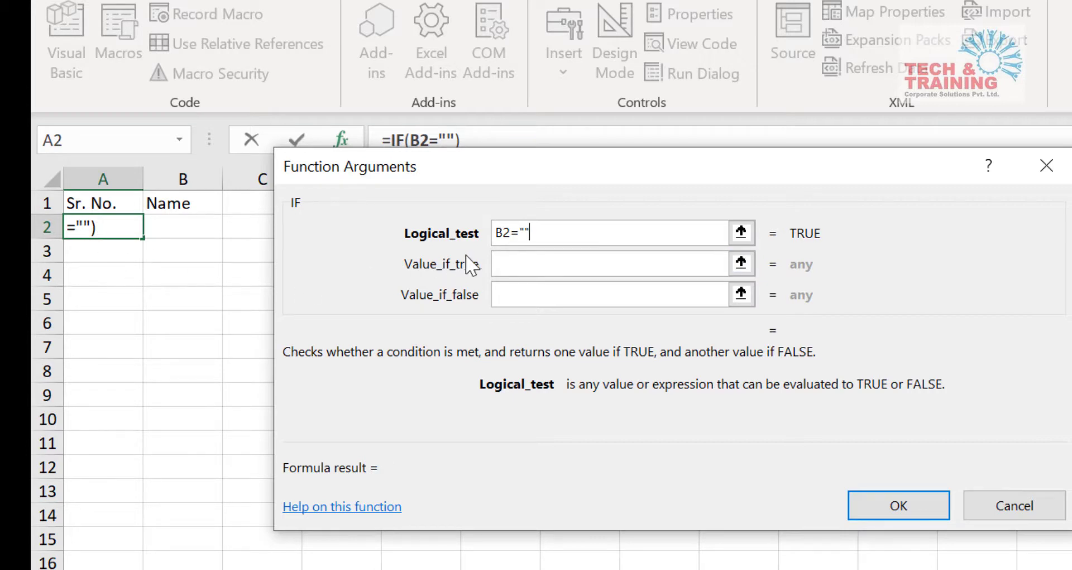
left_click(525, 260)
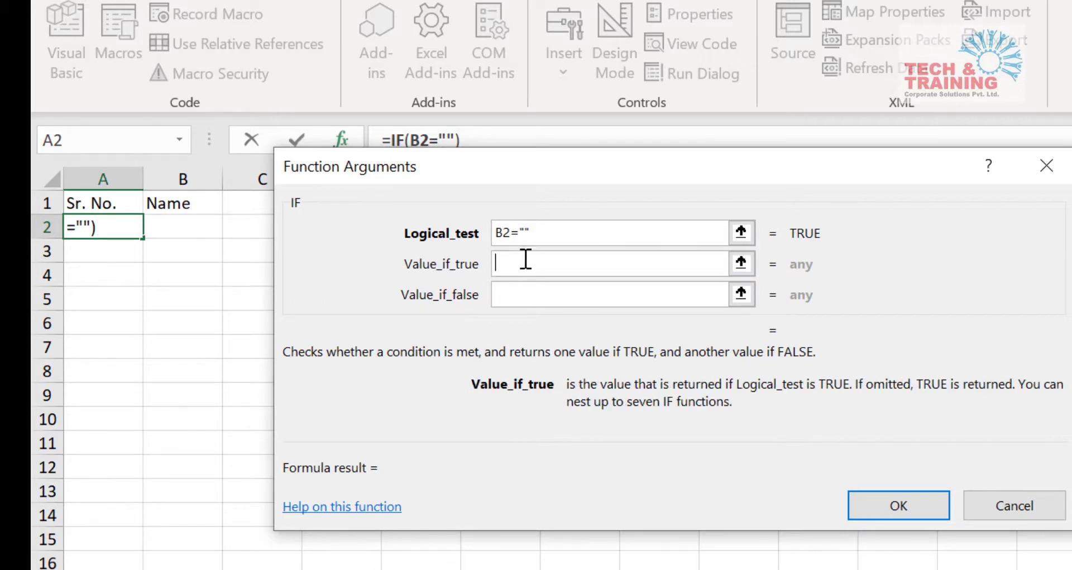
type("\"\"")
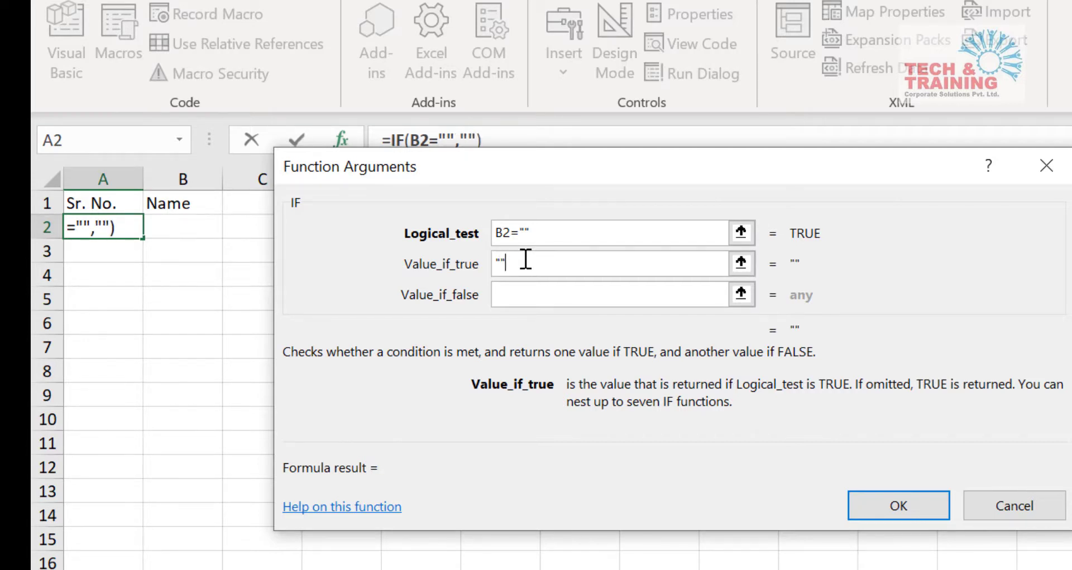
Step: Set the IF function's value if false to counta(B2:B2)
key("Tab")
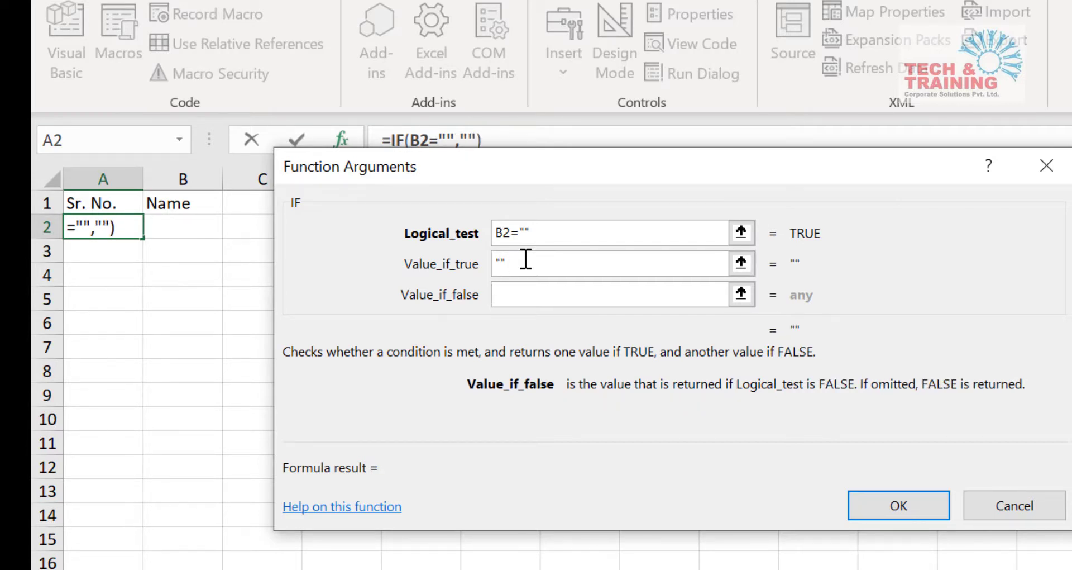
type("count")
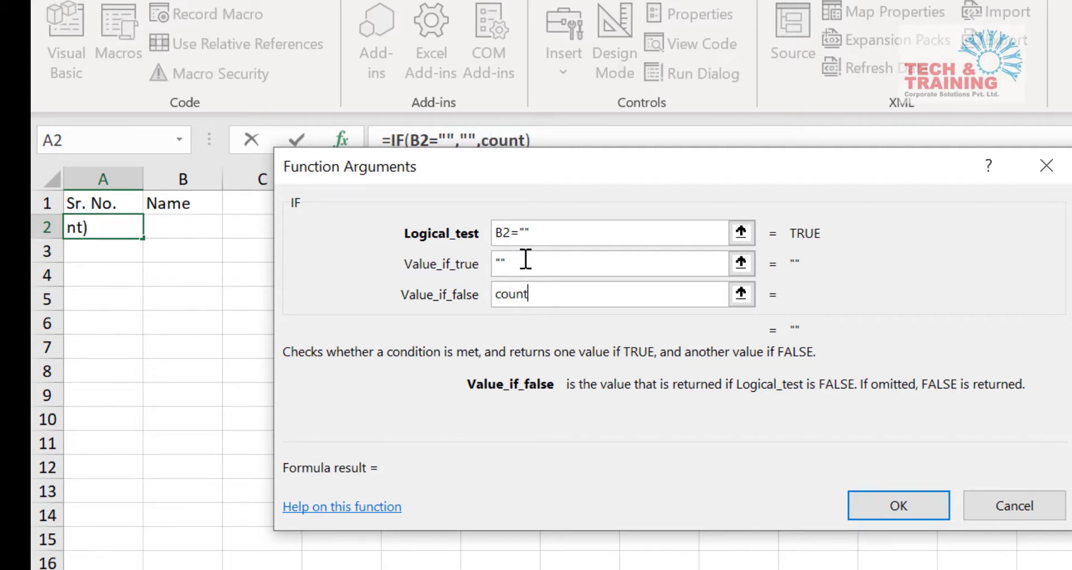
type("a(")
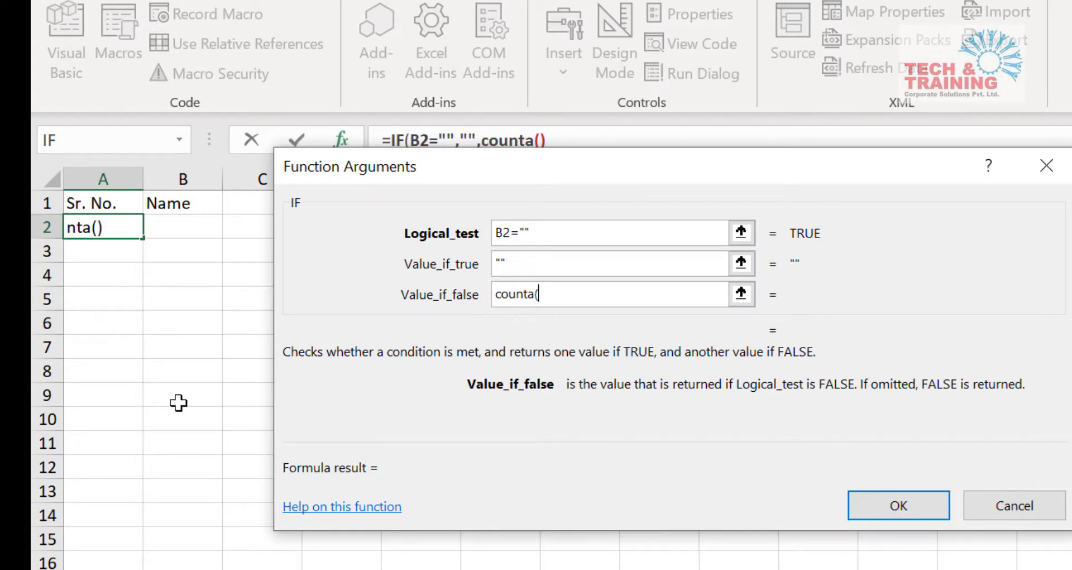
left_click(198, 227)
type(":B2")
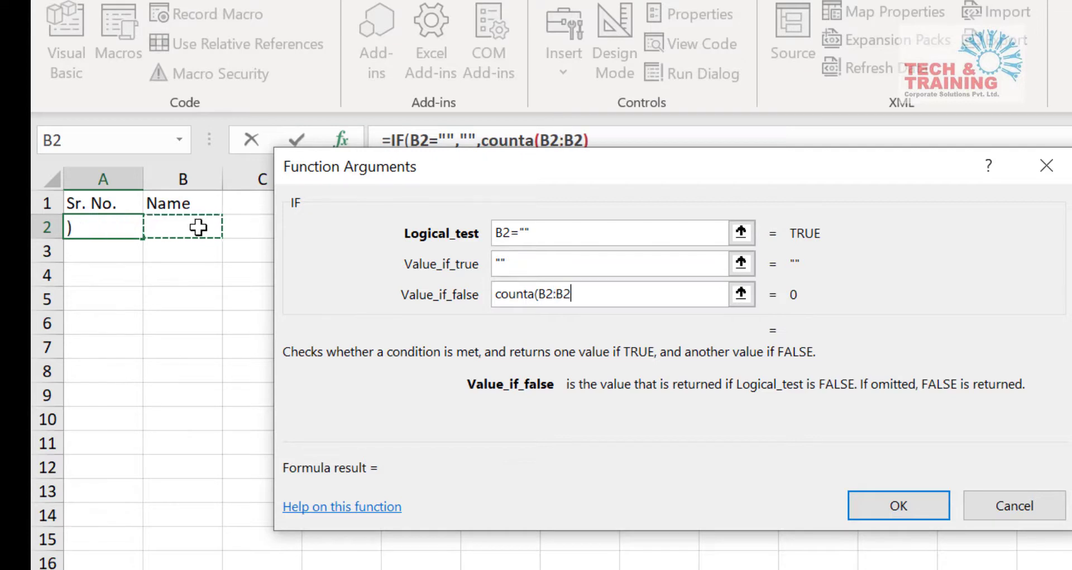
type(")")
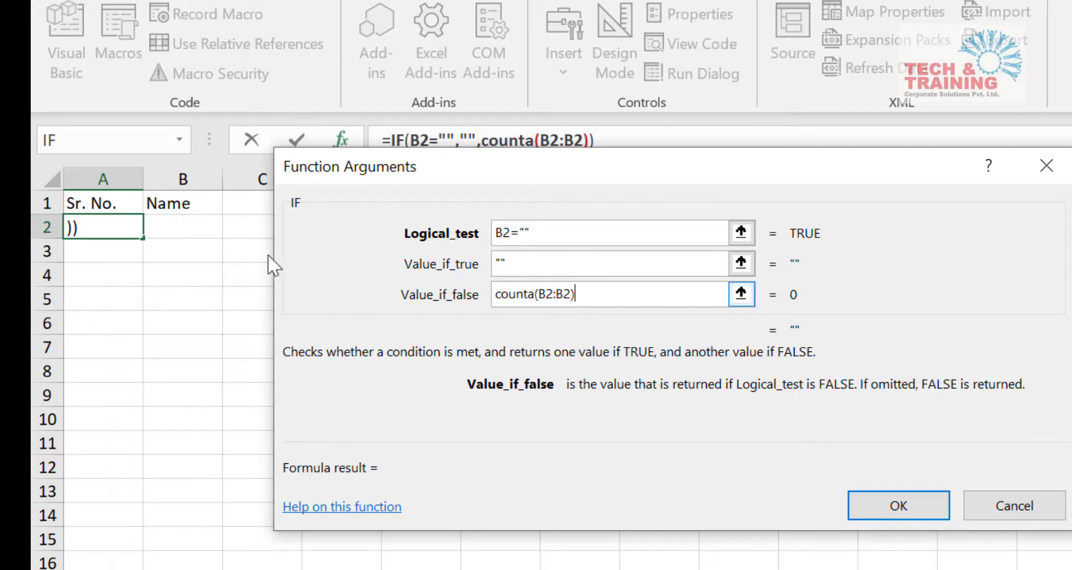
Step: Make the first B2 in the COUNTA range absolute as $B$2, and fill the completed formula from A2 down to A10
left_click(547, 288)
key("F4")
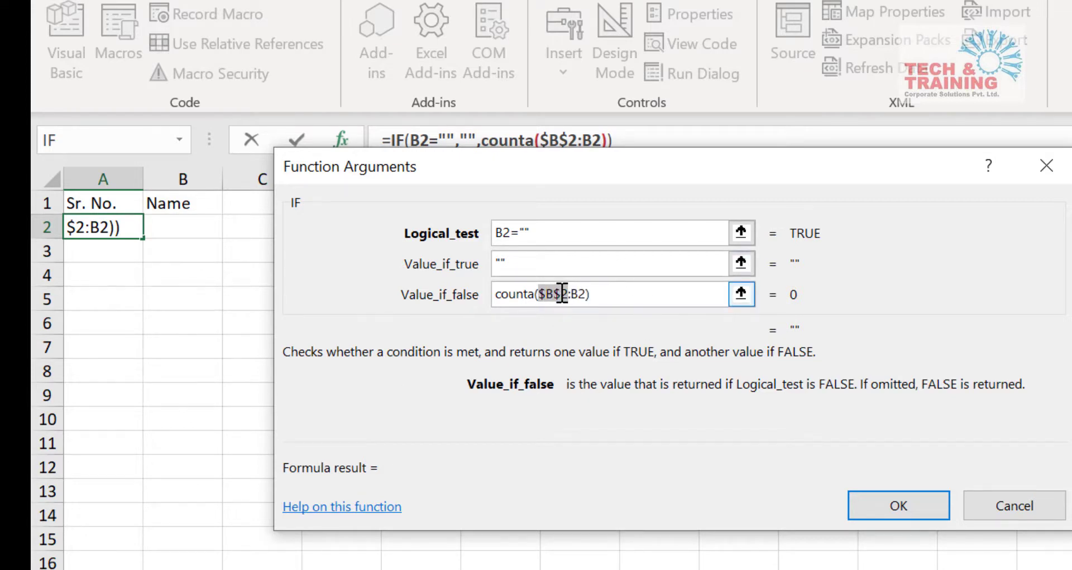
type(")")
left_click(897, 500)
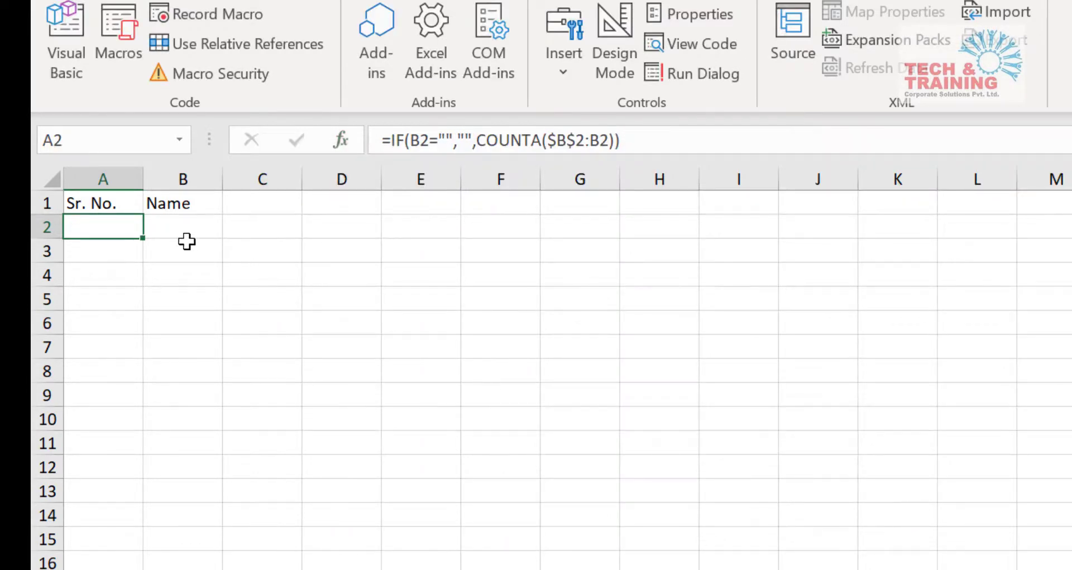
left_click_drag(144, 240, 151, 438)
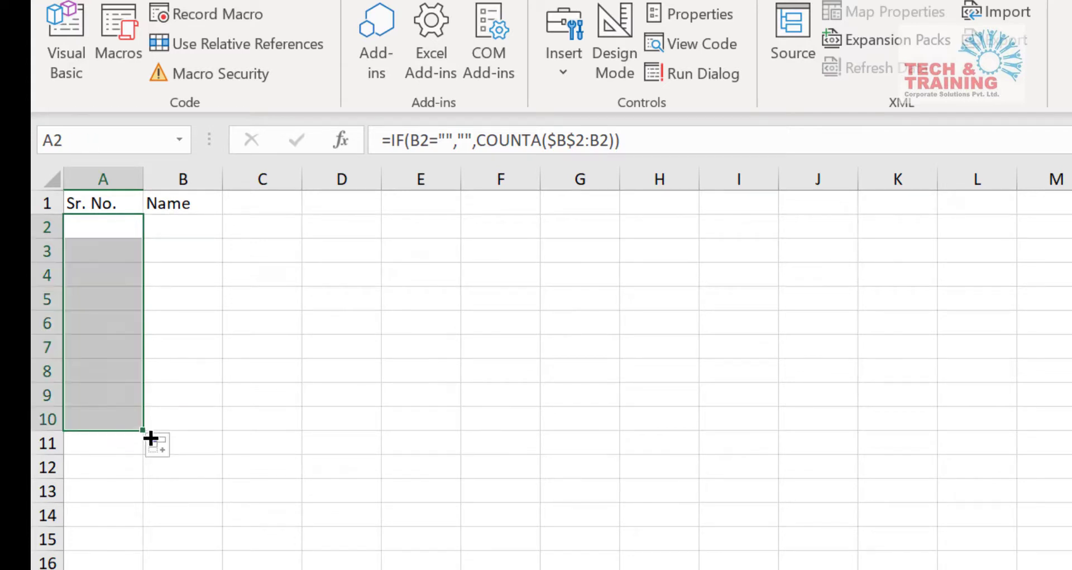
Step: Enter sample first names in cells B2 and B4, leaving B3 blank
left_click(190, 225)
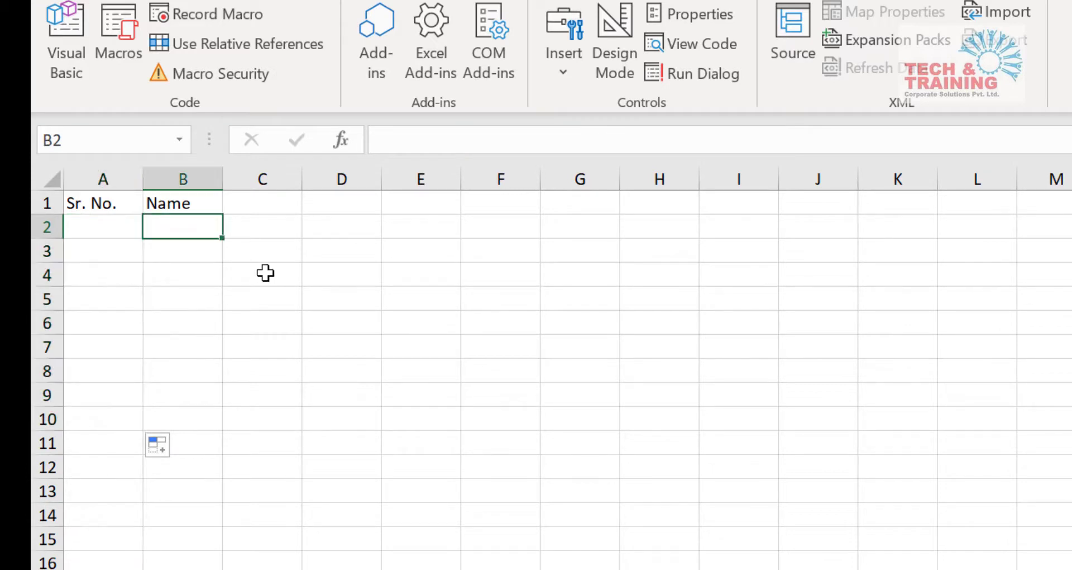
type("Prashant")
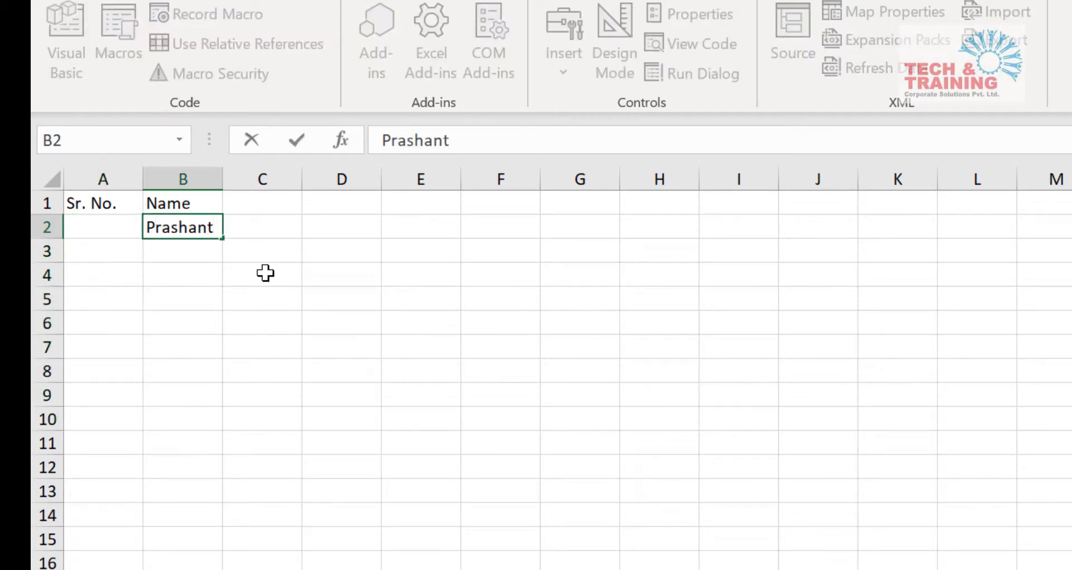
key("Return")
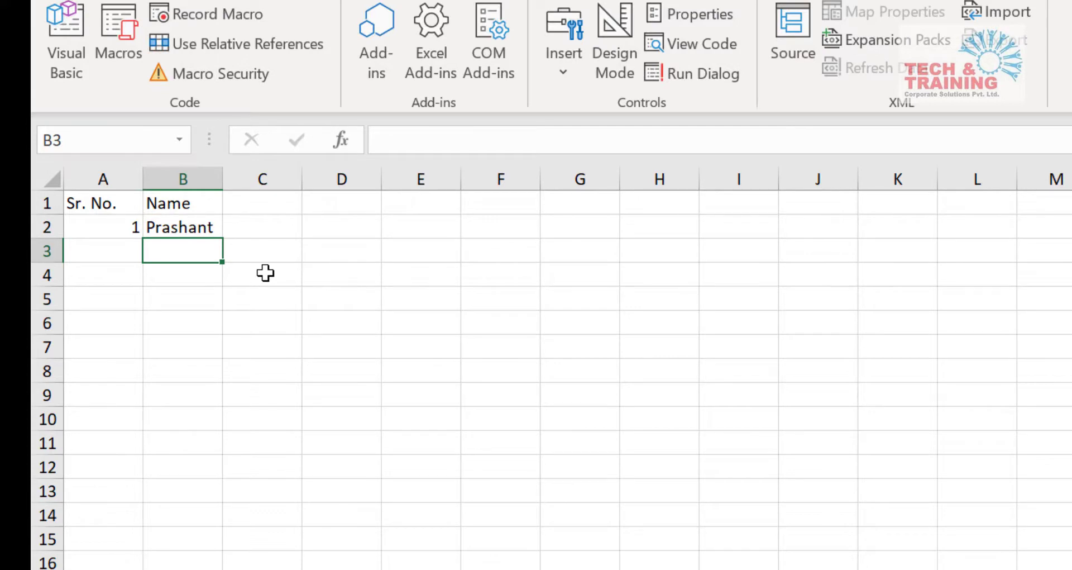
key("Return")
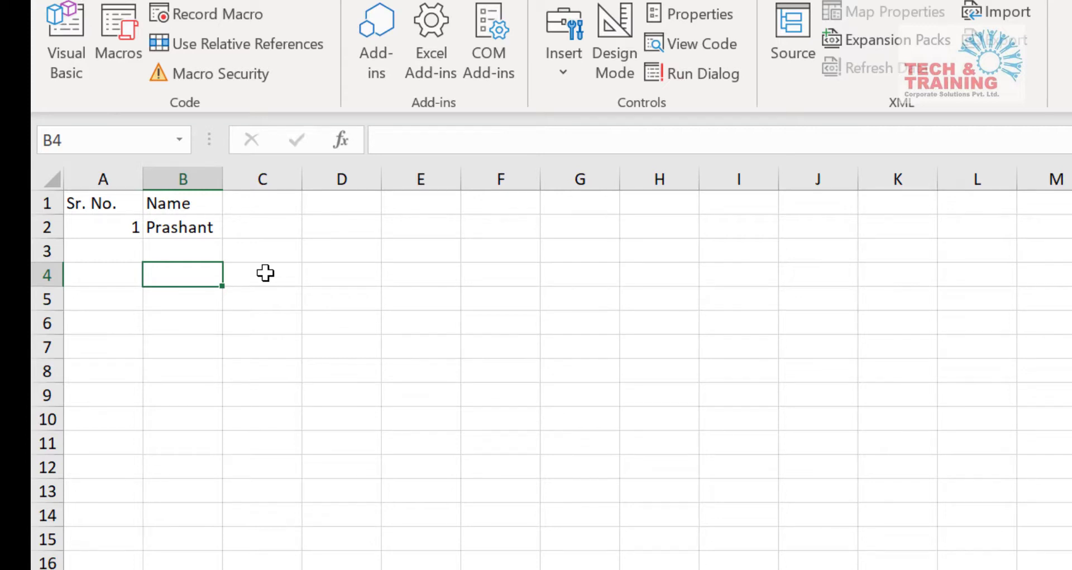
type("Johnson")
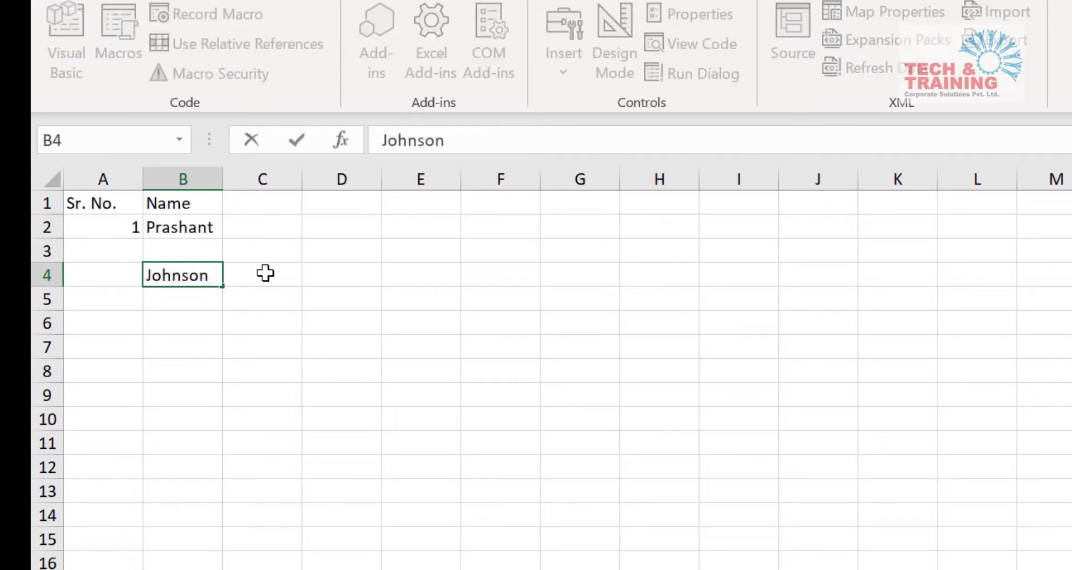
key("Return")
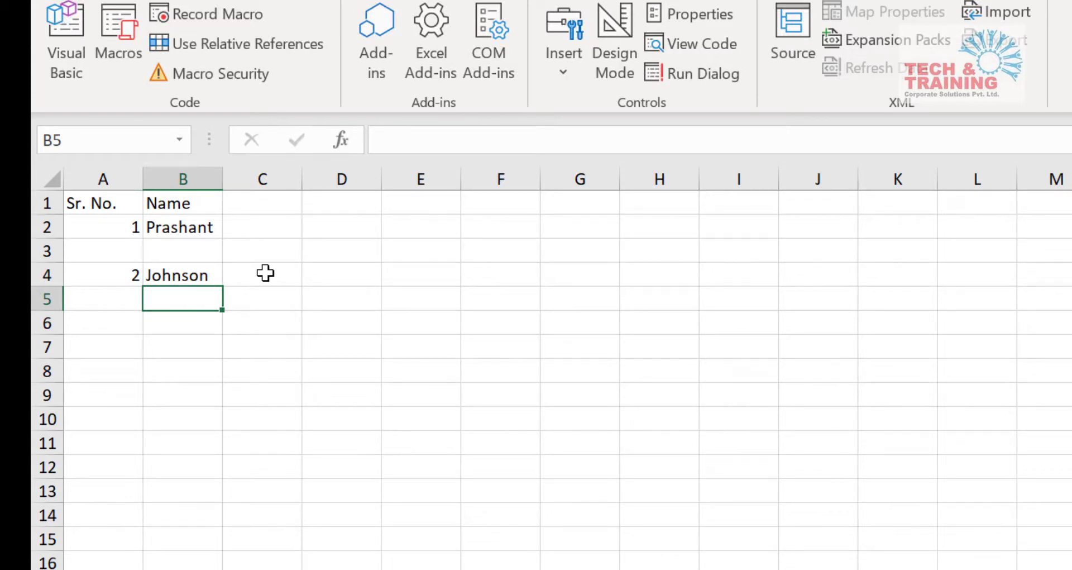
Step: Enter another sample first name in the blank cell B3, and clear the name in B2
key("Up")
key("Up")
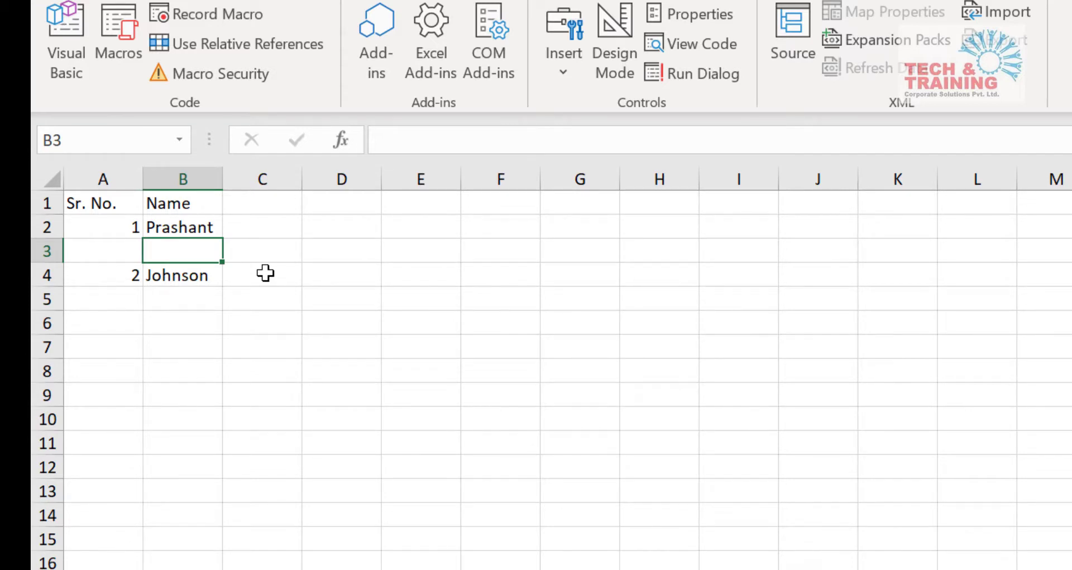
type("Sachin")
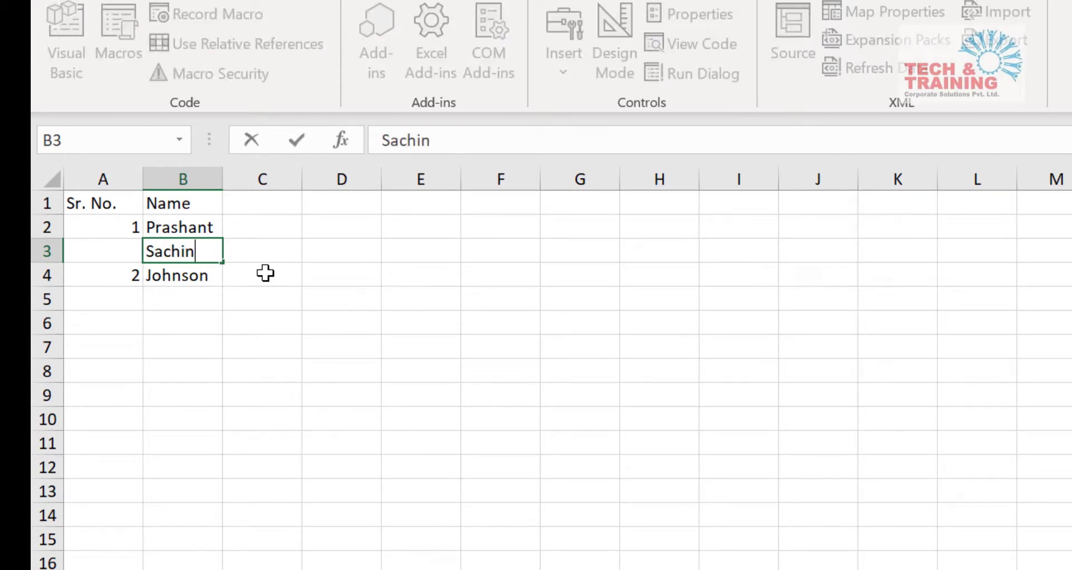
key("Return")
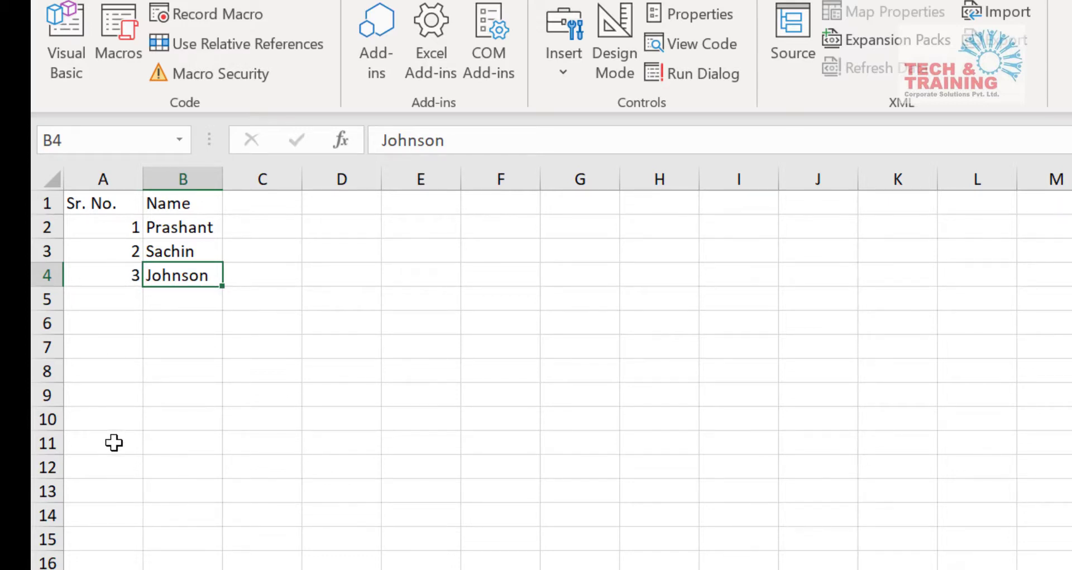
left_click(190, 226)
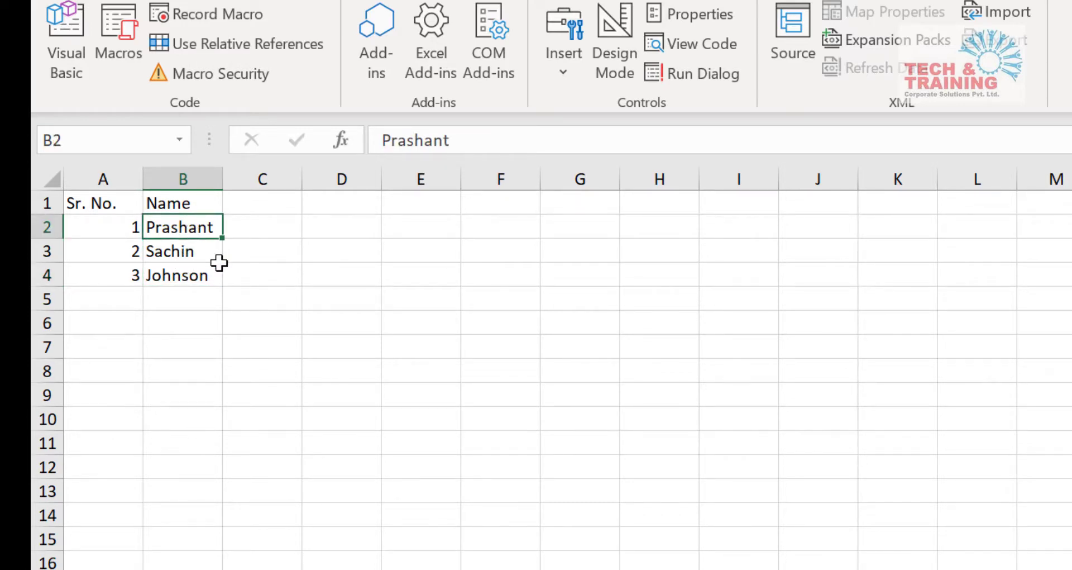
key("Delete")
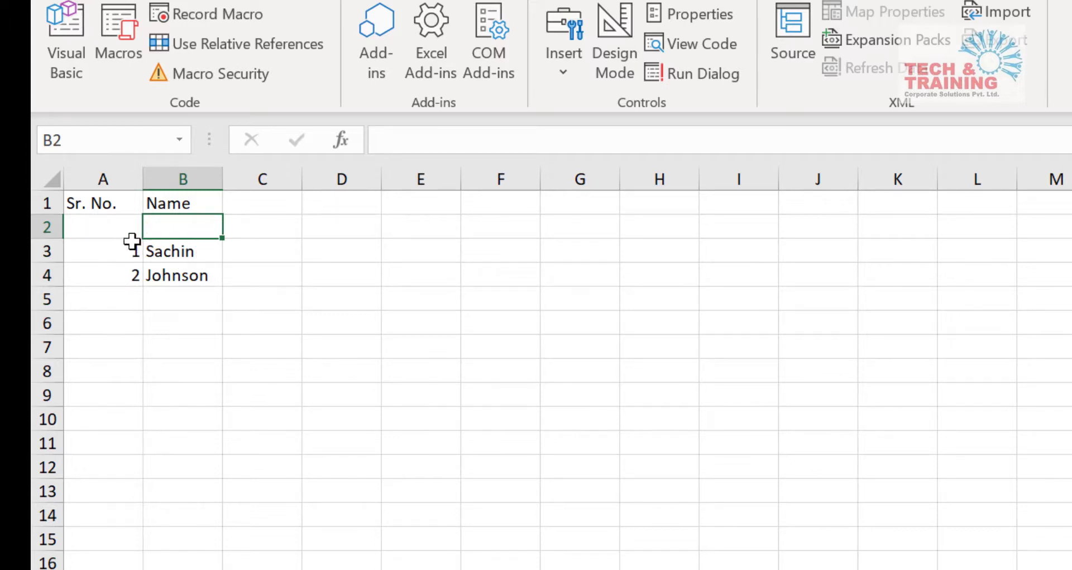